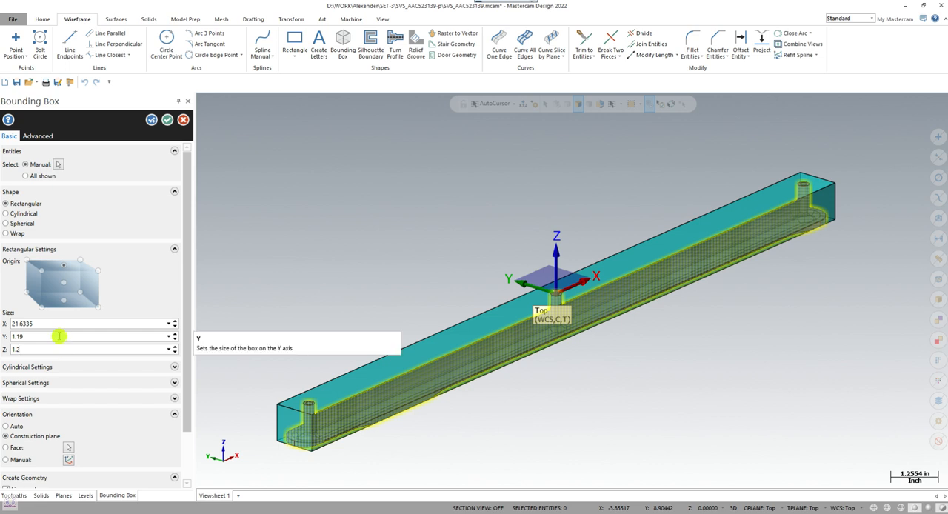
# - Place the bounding box origin at the box's centre and set its Y size to 1.25
pyautogui.click(58, 335)
pyautogui.scroll(3, 300, 429)
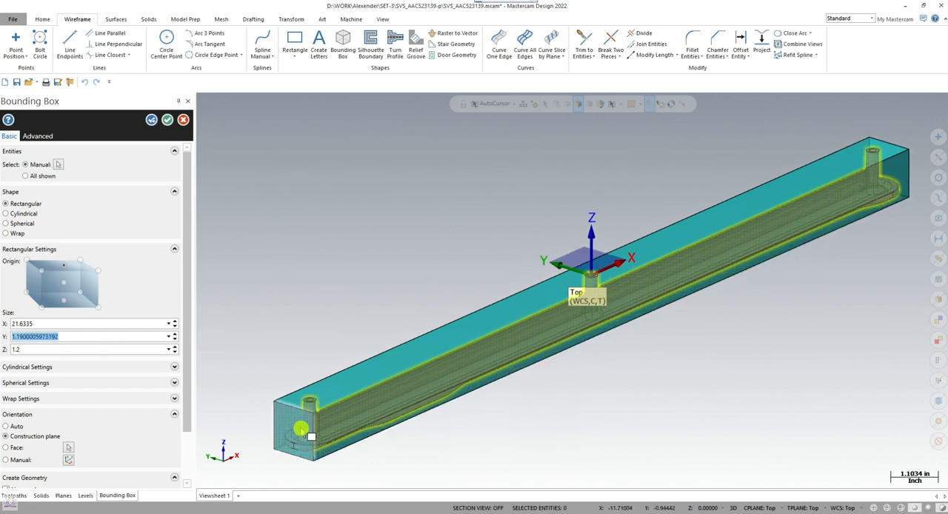
pyautogui.scroll(2, 300, 428)
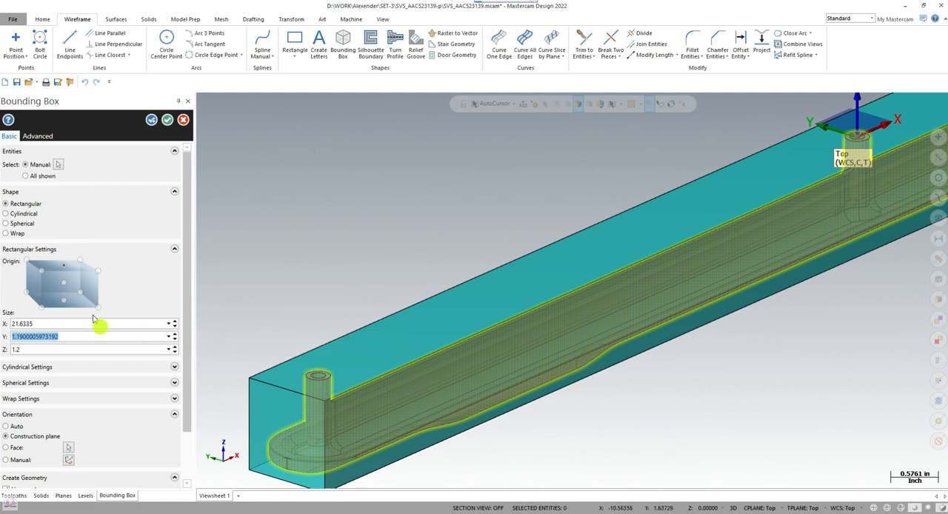
pyautogui.click(63, 283)
pyautogui.click(27, 337)
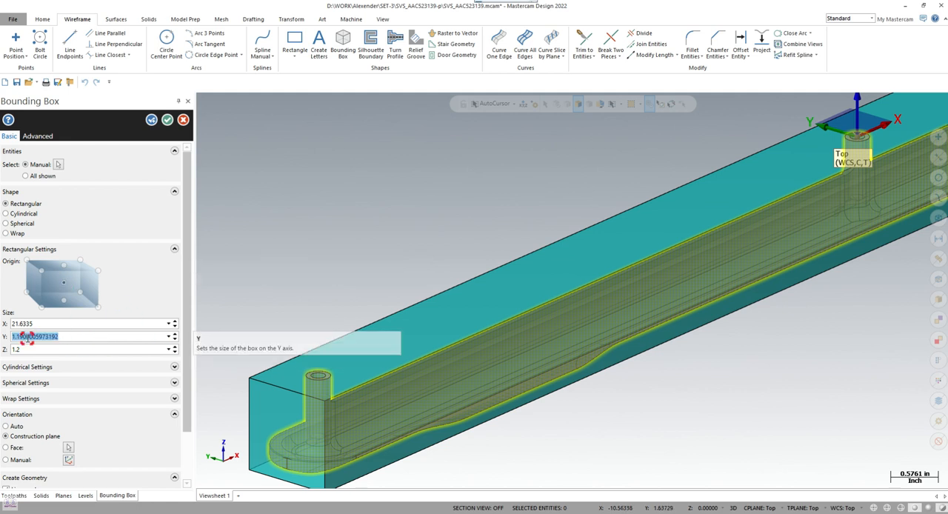
pyautogui.click(62, 336)
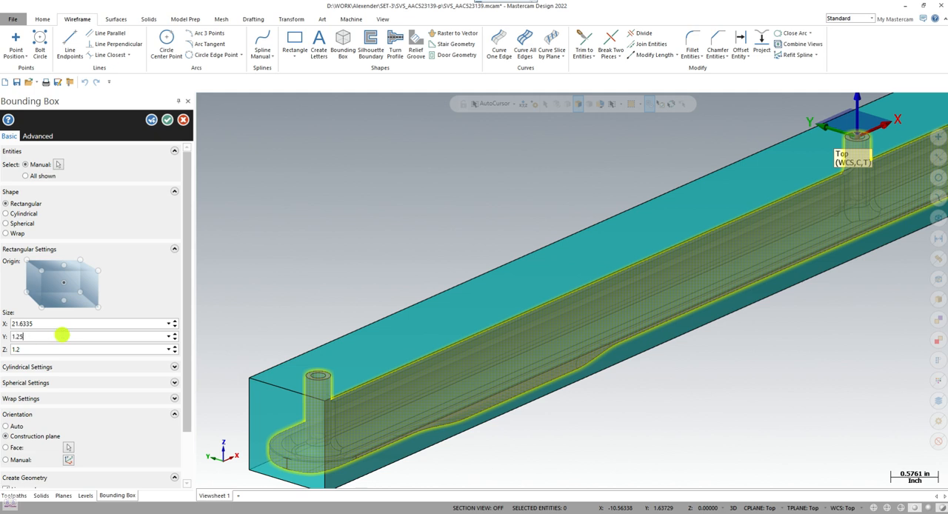
# - Set the bounding box's X size to 21.7 and create the box
pyautogui.click(49, 323)
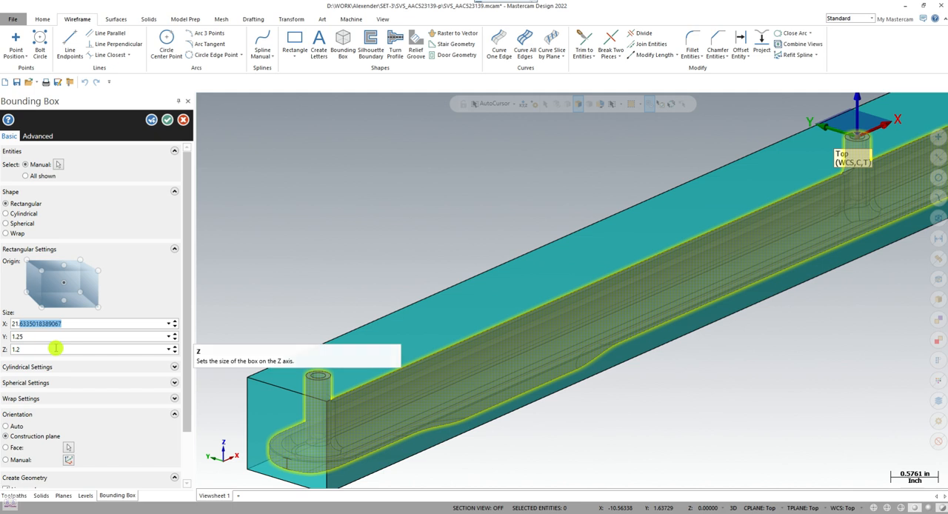
pyautogui.write('21.7')
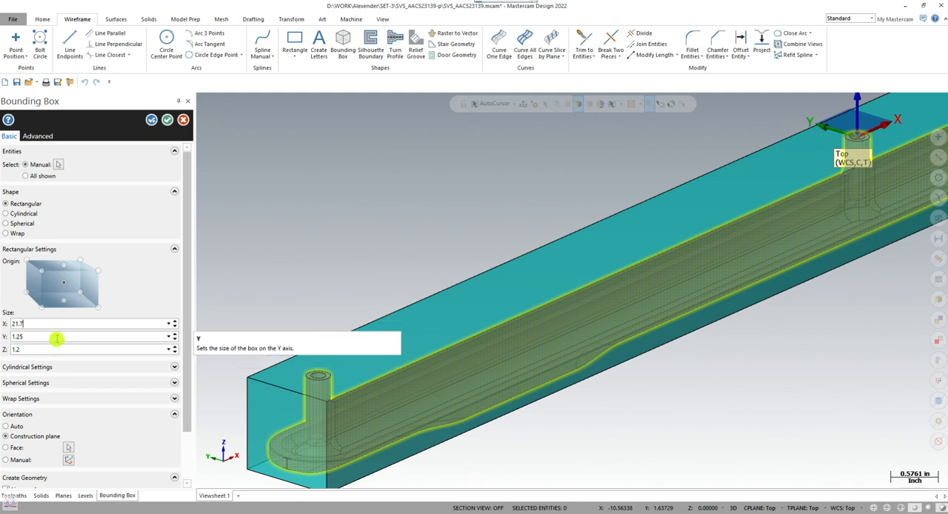
pyautogui.click(57, 336)
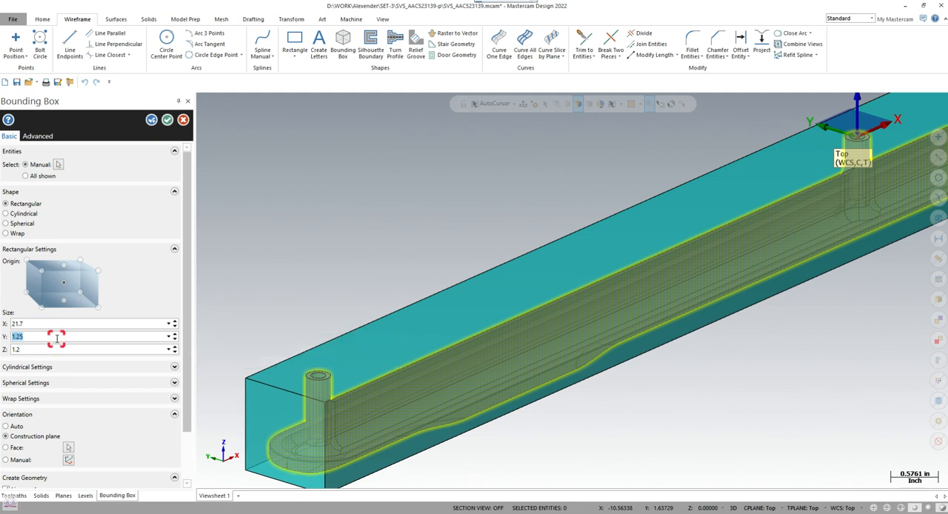
pyautogui.click(167, 121)
# - Save the part as the Mastercam file SVS_AAC523139 in the SVS_AAC523139-p folder
pyautogui.scroll(-5, 524, 245)
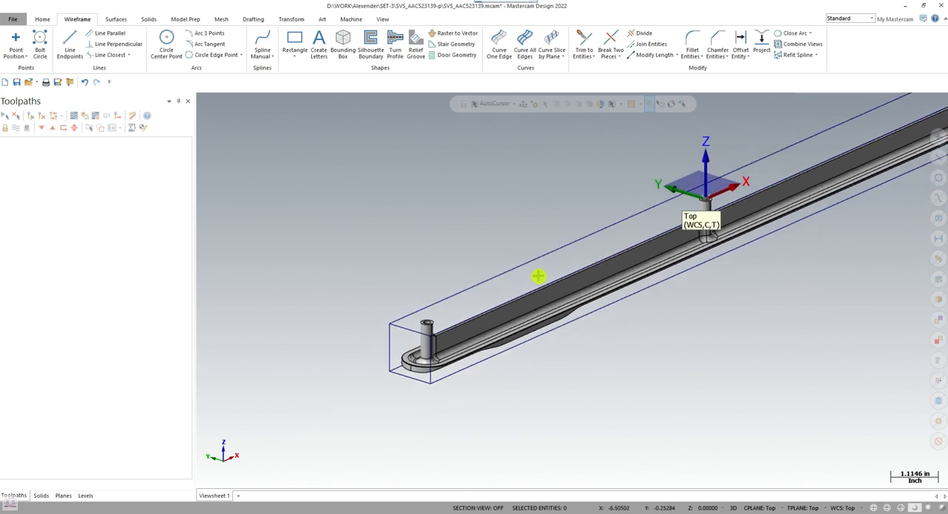
pyautogui.moveTo(528, 296); pyautogui.dragTo(522, 318, button='middle')
pyautogui.scroll(2, 656, 135)
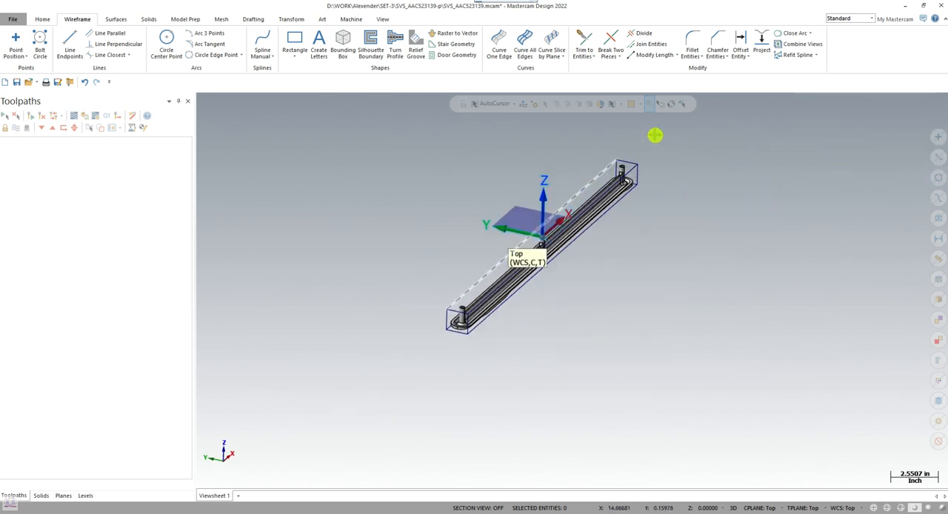
pyautogui.click(17, 82)
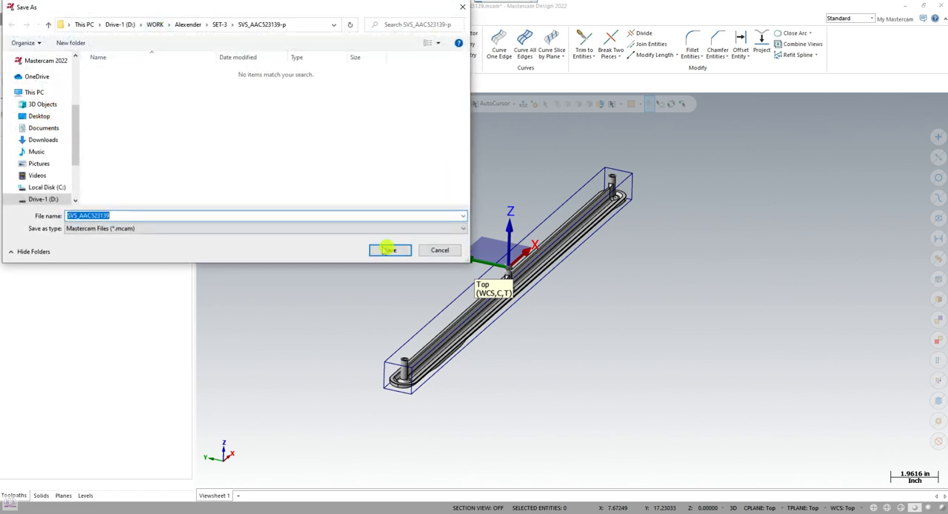
pyautogui.click(388, 250)
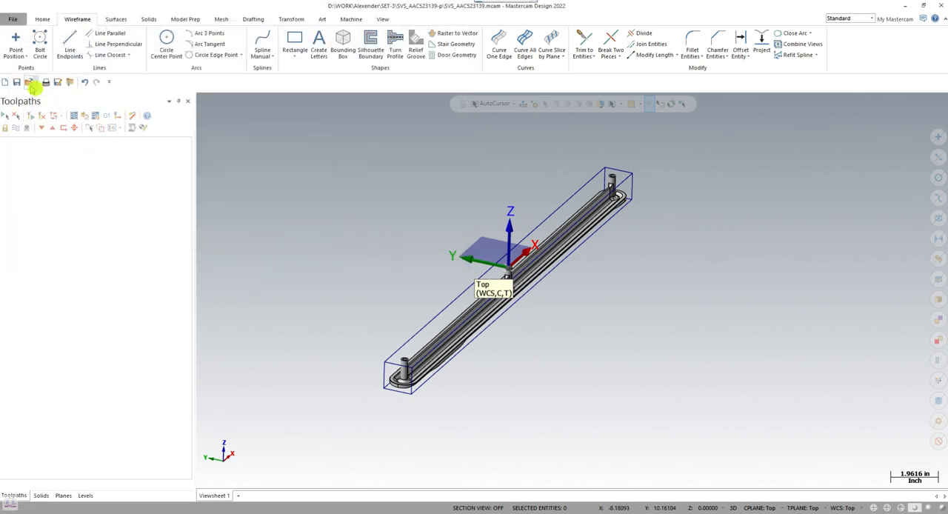
# - Merge the Single-Vice CATIA product from the SET-3 Vice-Single folder into the part
pyautogui.click(13, 18)
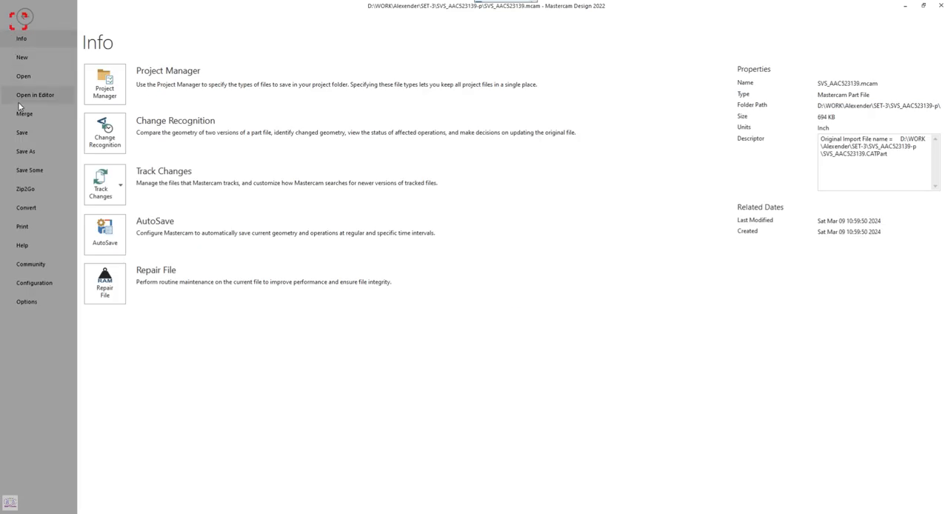
pyautogui.click(23, 113)
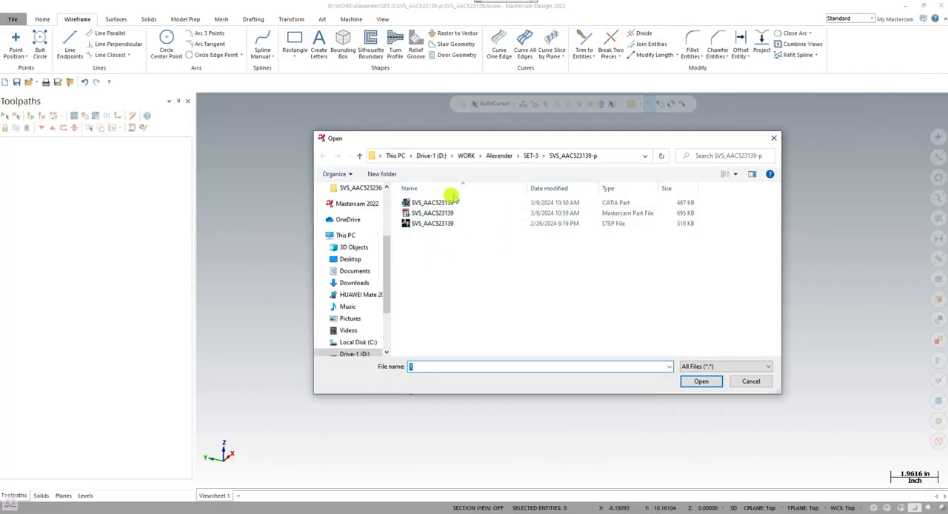
pyautogui.click(532, 156)
pyautogui.doubleClick(426, 224)
pyautogui.click(428, 224)
pyautogui.click(696, 380)
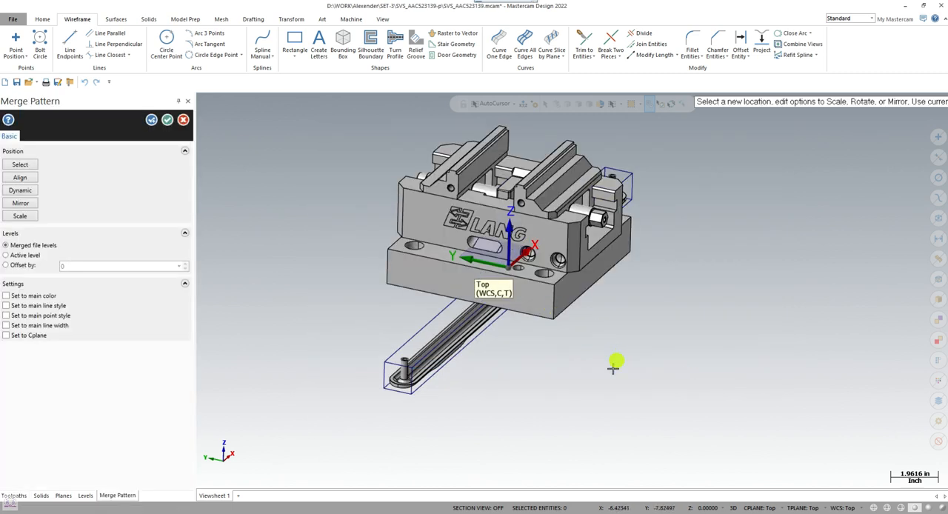
# - Accept the merged vice at its imported location with merged file levels and cancel merging another file
pyautogui.moveTo(551, 378); pyautogui.dragTo(444, 318, button='middle')
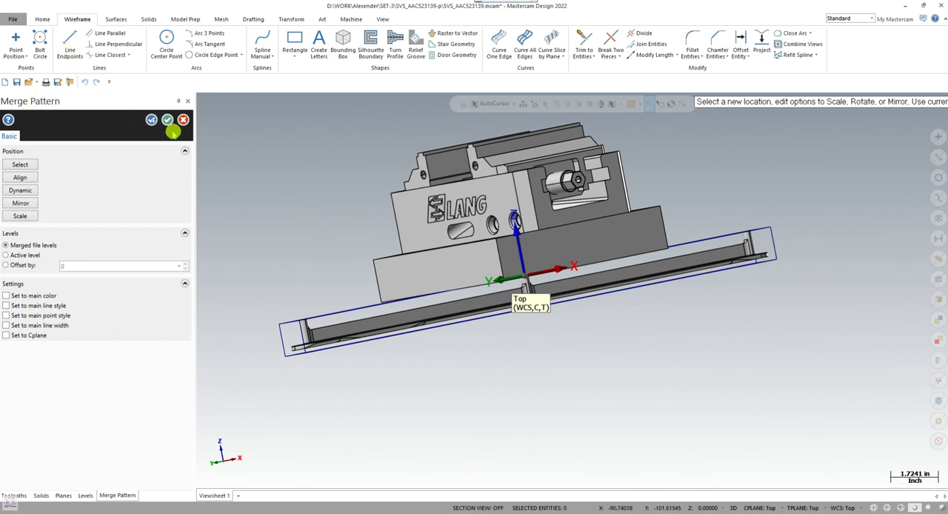
pyautogui.click(153, 120)
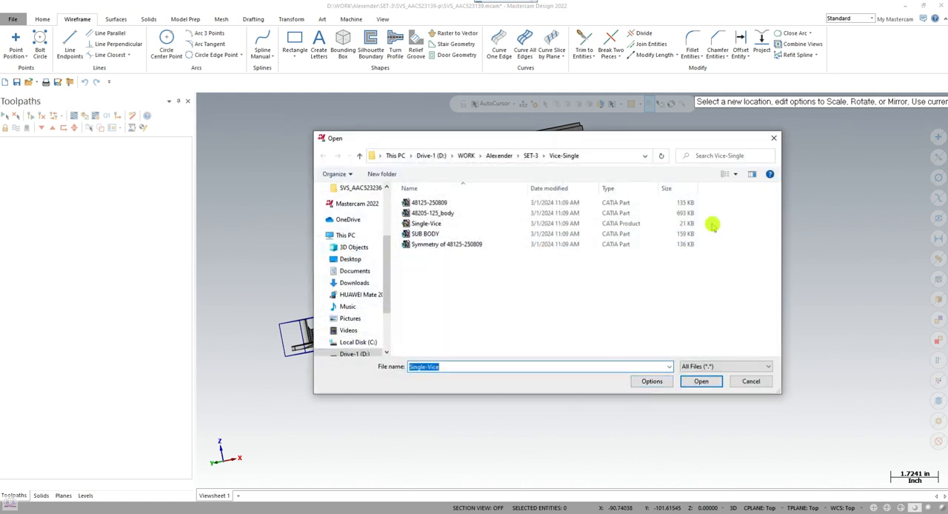
pyautogui.click(773, 138)
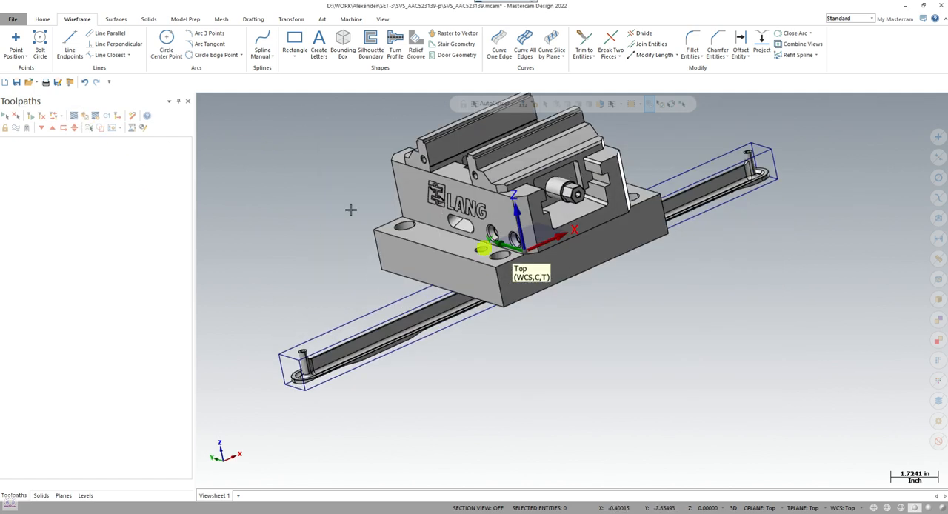
# - Start a Dynamic move of all the vice bodies and place the gnomon origin on the end corner of the rear jaw
pyautogui.click(291, 20)
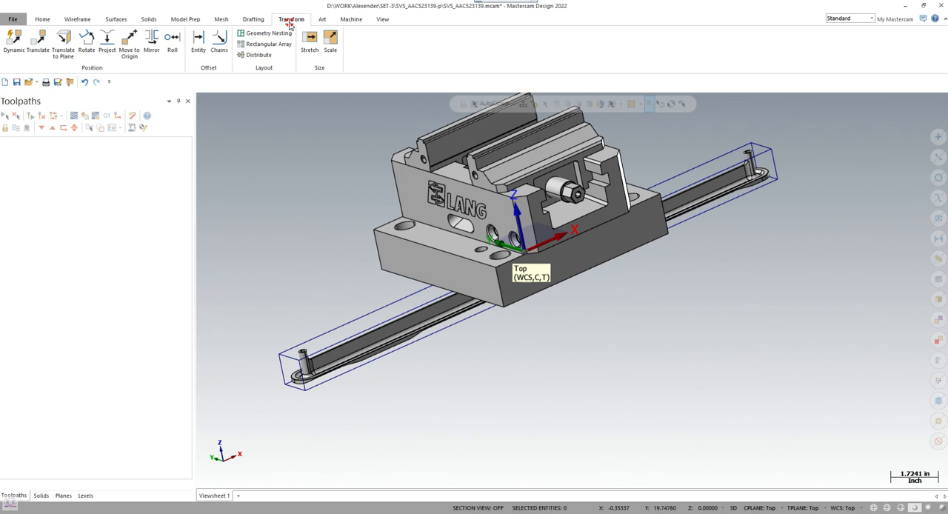
pyautogui.click(15, 37)
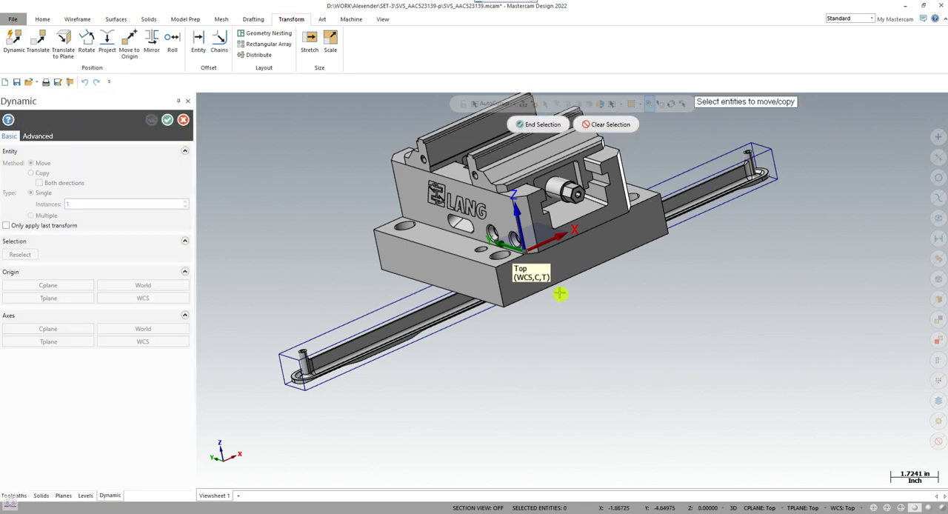
pyautogui.scroll(-4, 648, 370)
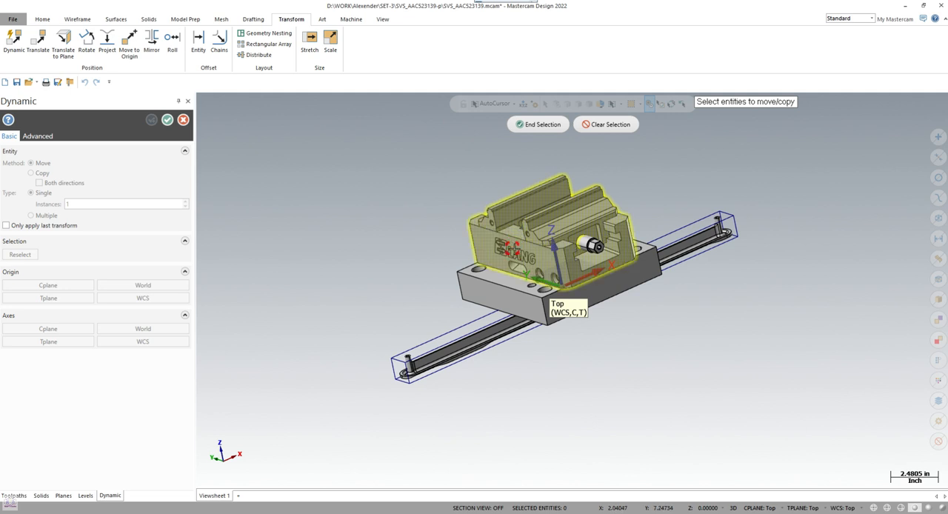
pyautogui.click(635, 284)
pyautogui.click(546, 125)
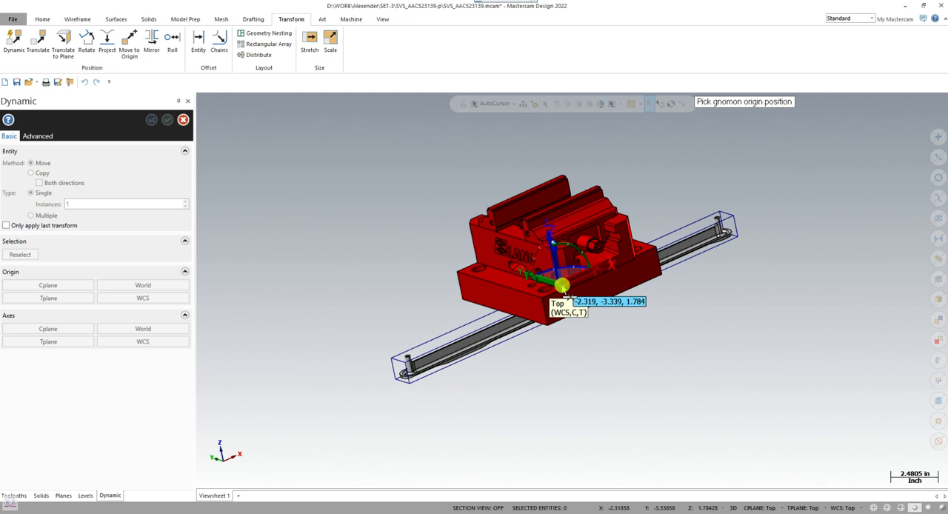
pyautogui.scroll(5, 564, 283)
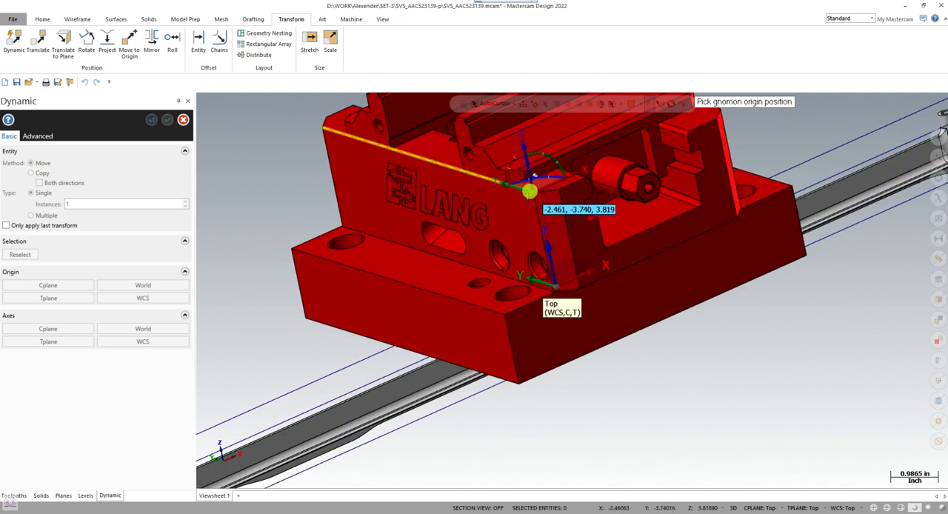
pyautogui.scroll(-4, 535, 175)
pyautogui.scroll(2, 457, 175)
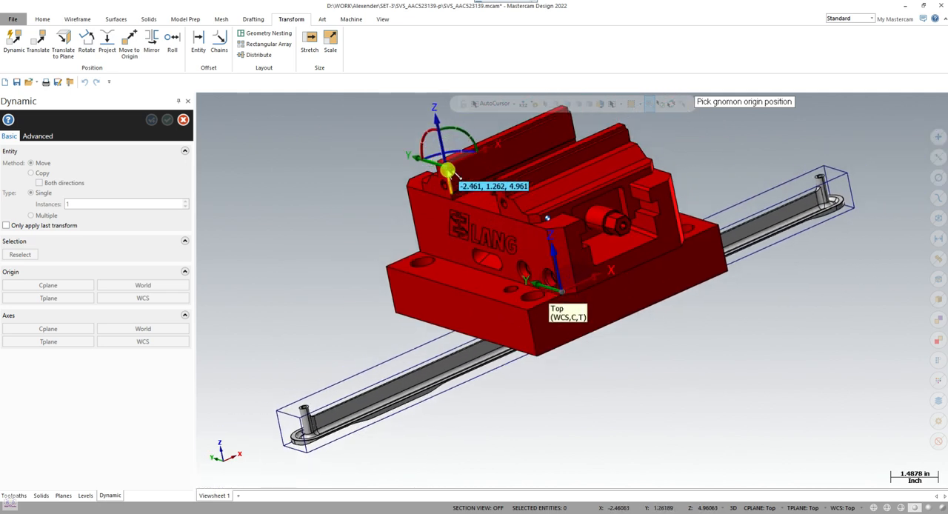
pyautogui.click(448, 169)
# - Lower the vice along Z to the bottom corner of the bounding box, a distance of -6.16063 in
pyautogui.click(437, 123)
pyautogui.moveTo(550, 342); pyautogui.dragTo(615, 320, button='middle')
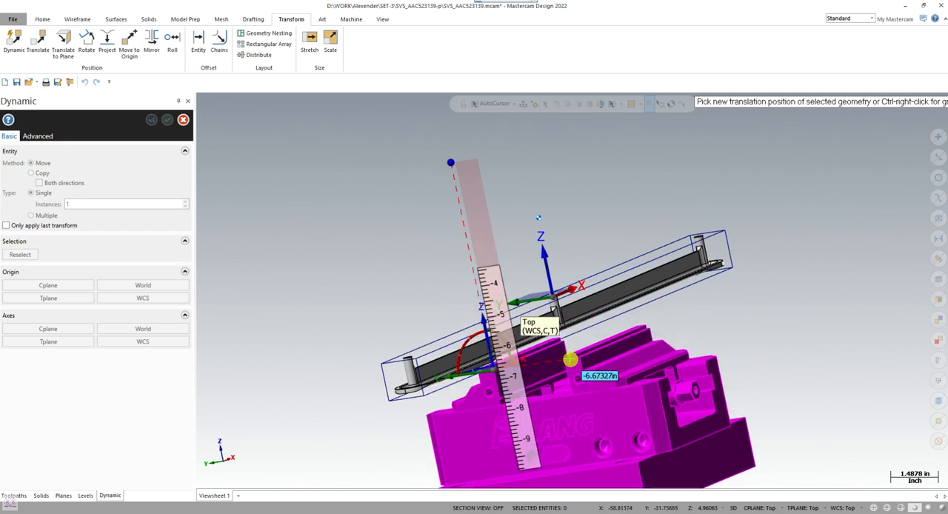
pyautogui.scroll(3, 570, 360)
pyautogui.scroll(2, 579, 340)
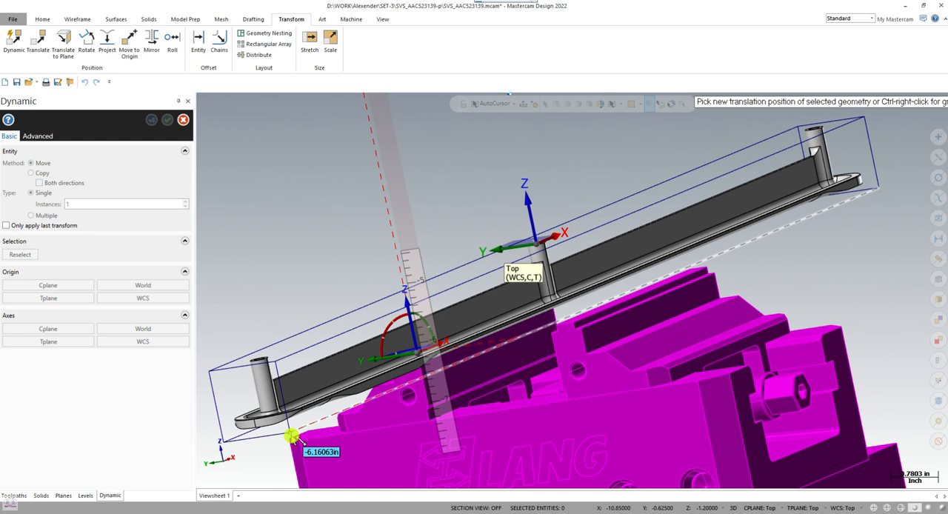
pyautogui.click(293, 437)
pyautogui.scroll(-3, 600, 383)
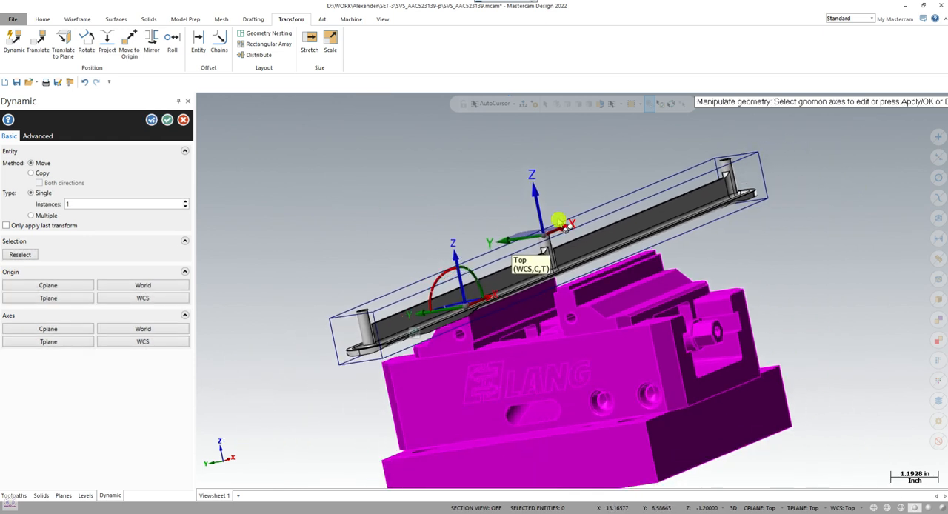
# - Rotate the vice about the gnomon's Y axis to turn it upside down relative to the part
pyautogui.moveTo(601, 383); pyautogui.dragTo(531, 401, button='middle')
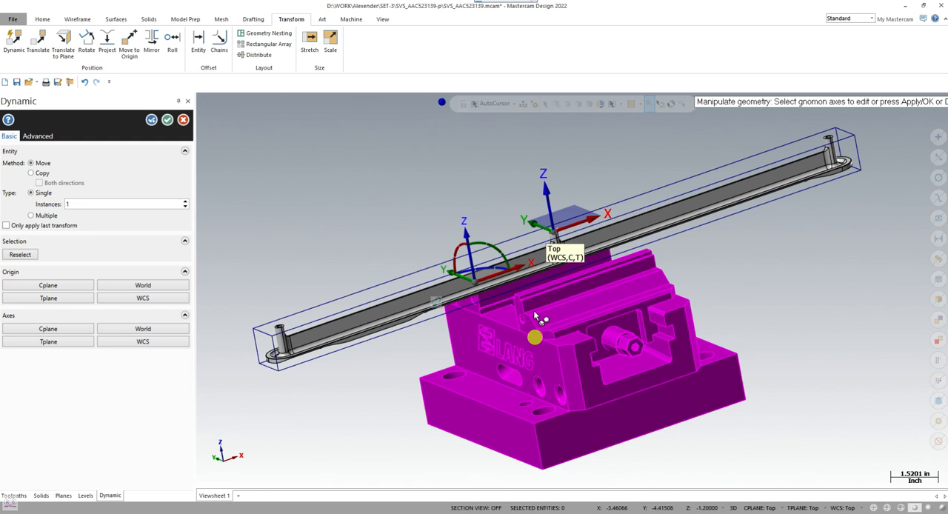
pyautogui.click(508, 258)
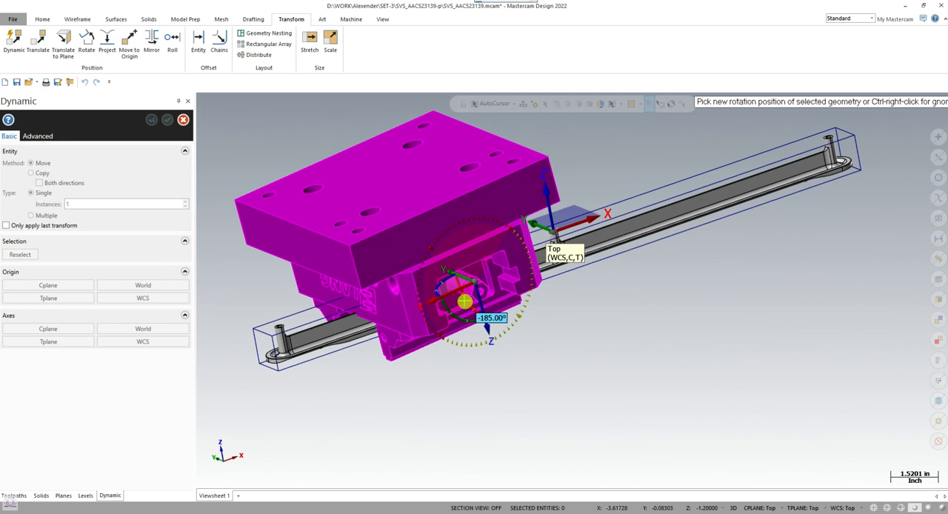
pyautogui.click(464, 301)
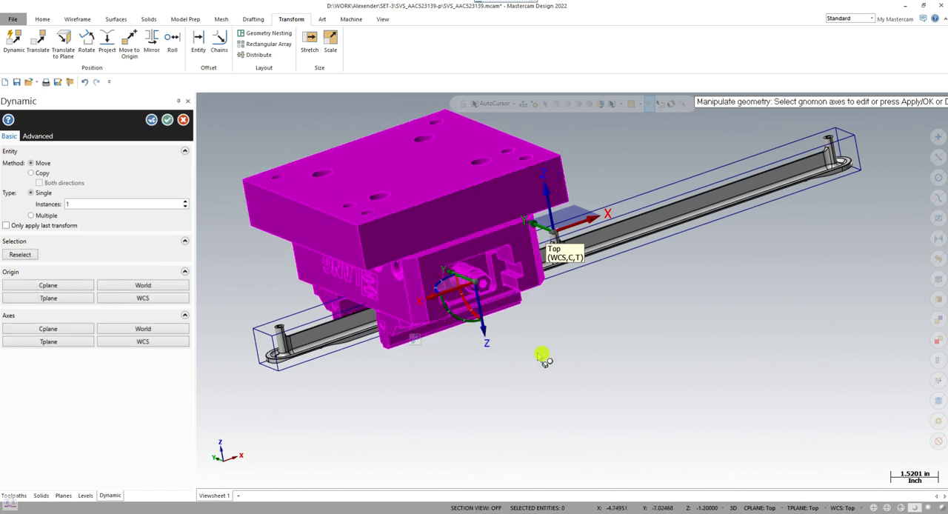
# - Slide the vice along the gnomon's X axis toward the end of the part and apply the Dynamic move
pyautogui.moveTo(544, 358)
pyautogui.mouseDown(button='middle')
pyautogui.moveTo(485, 324)
pyautogui.moveTo(482, 269)
pyautogui.moveTo(576, 183)
pyautogui.moveTo(568, 338)
pyautogui.mouseUp(button='middle')
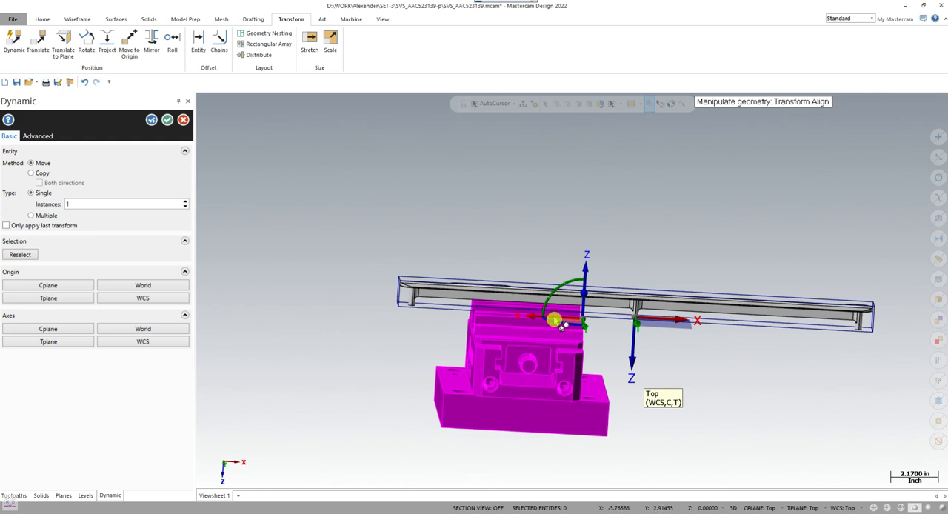
pyautogui.click(559, 317)
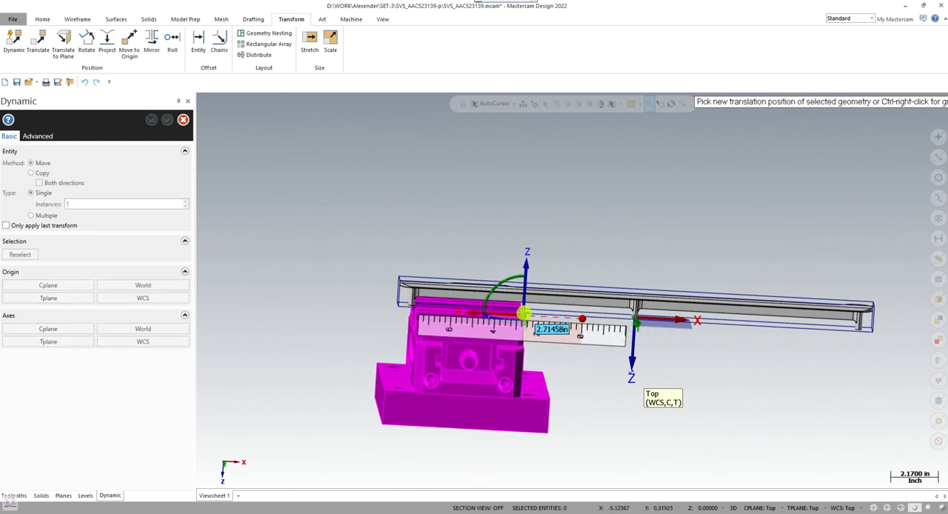
pyautogui.moveTo(525, 314); pyautogui.dragTo(569, 331, button='middle')
pyautogui.click(520, 308)
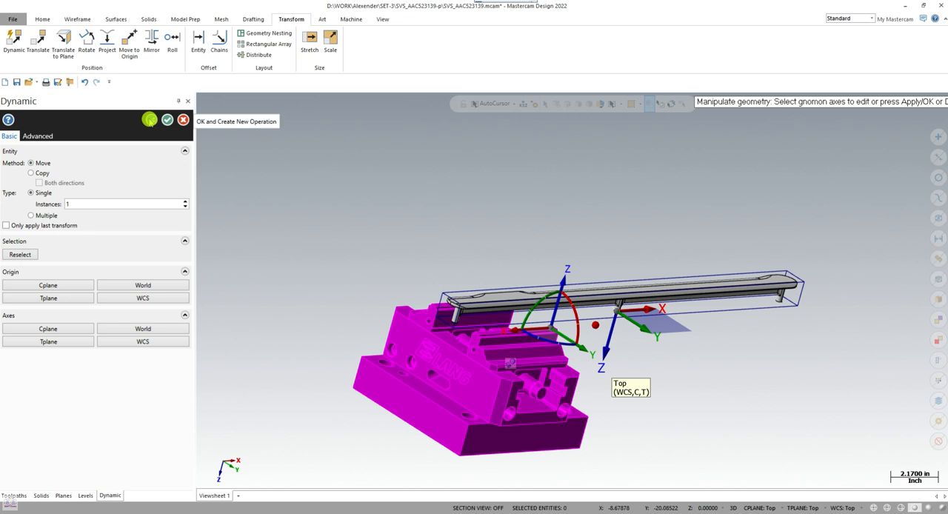
pyautogui.click(151, 120)
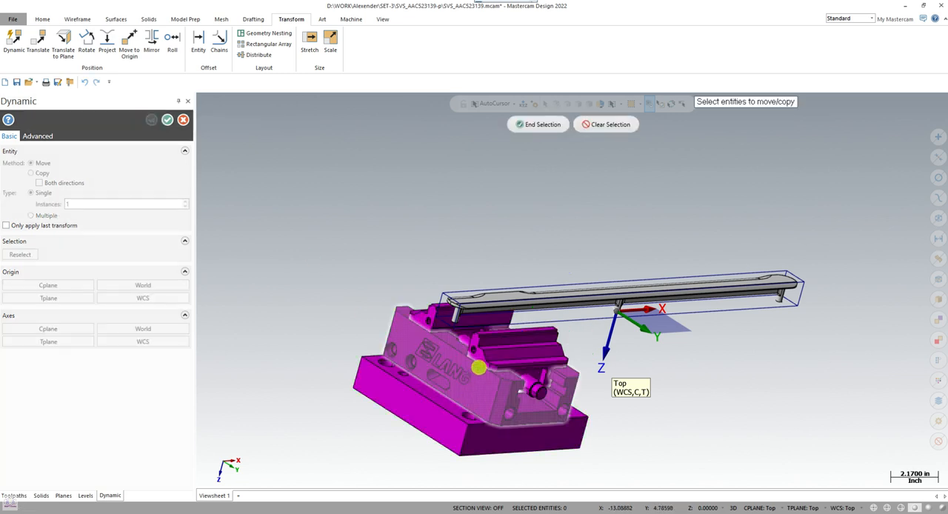
# - Merge the Single-Vice CATIA product from the SET-3 Vice-Single folder as a second vice
pyautogui.scroll(5, 478, 364)
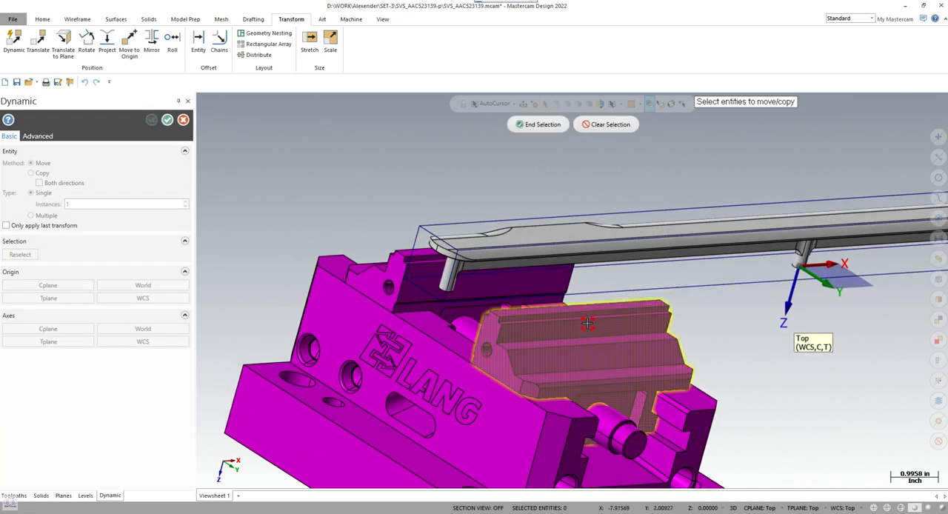
pyautogui.scroll(-3, 482, 308)
pyautogui.hotkey('ctrl', 'o')
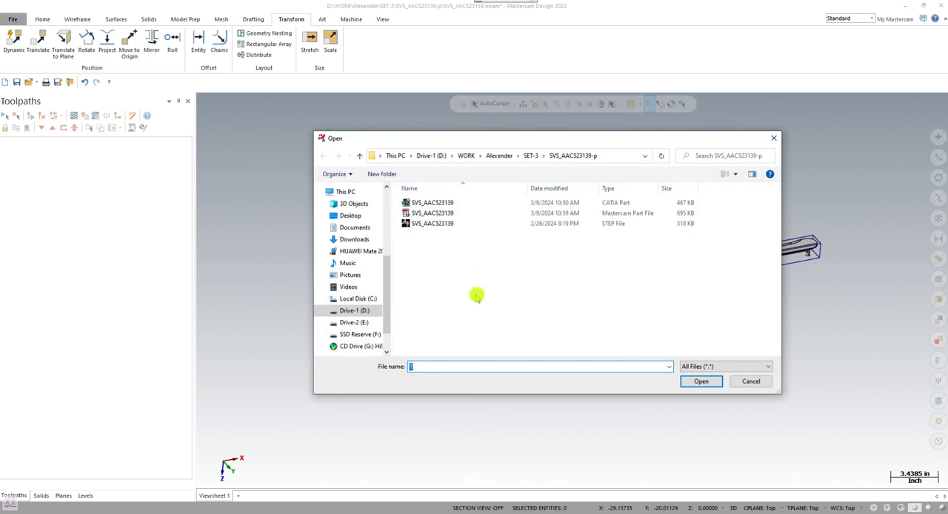
pyautogui.click(532, 156)
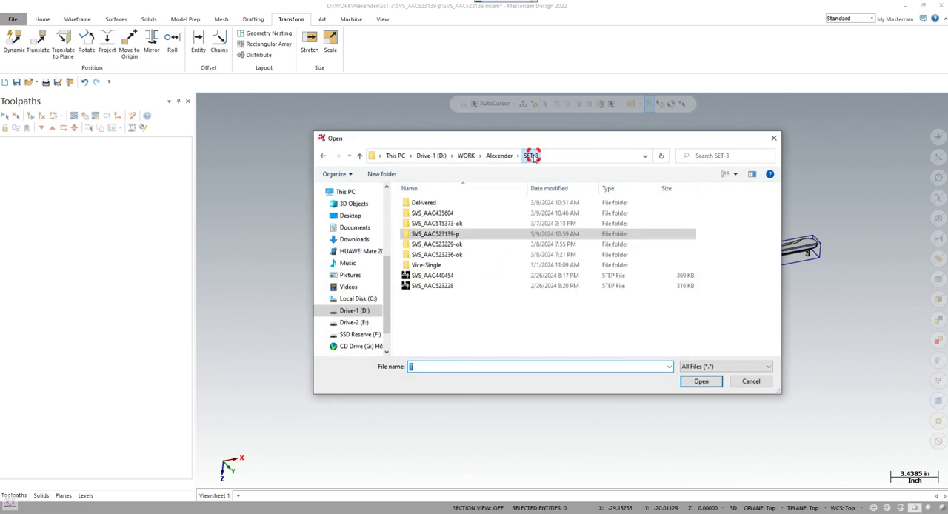
pyautogui.click(428, 266)
pyautogui.doubleClick(427, 267)
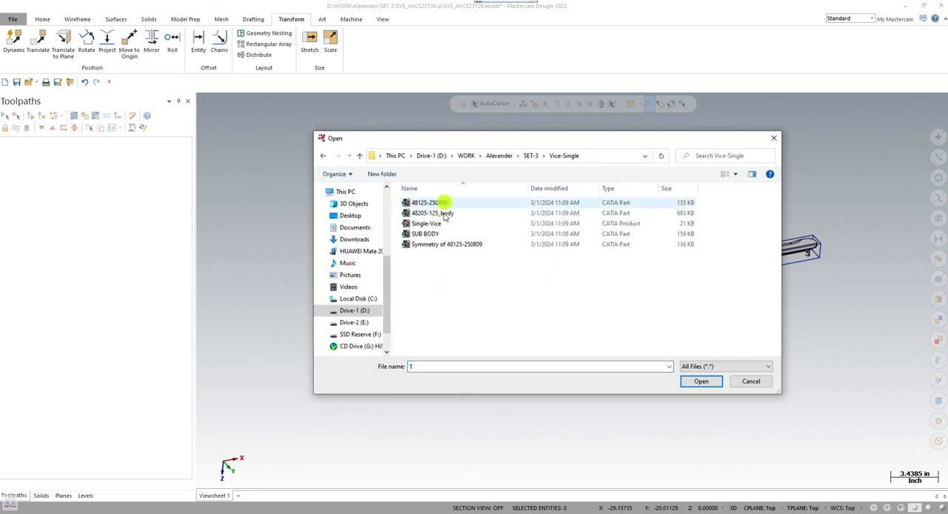
pyautogui.click(592, 223)
pyautogui.click(701, 381)
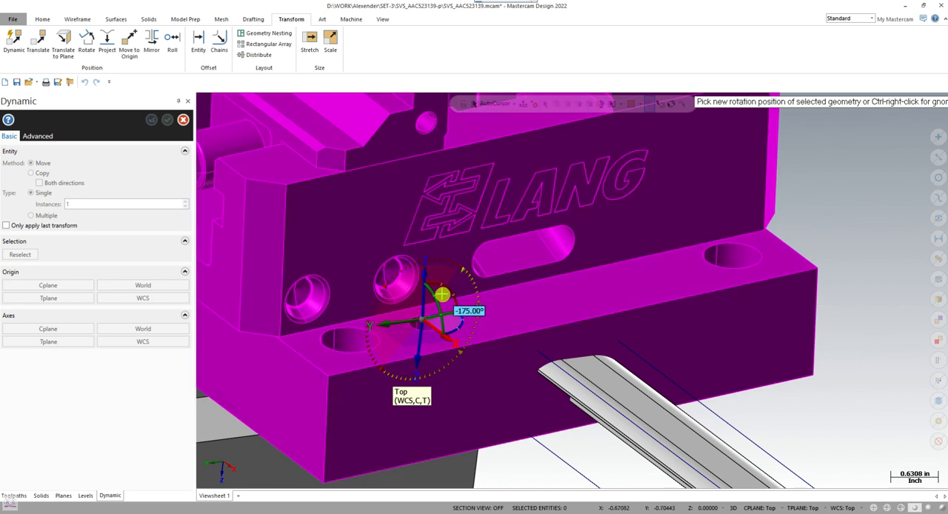
# - Rotate the second vice about the gnomon's X axis to turn it over, and apply the Dynamic move
pyautogui.click(444, 298)
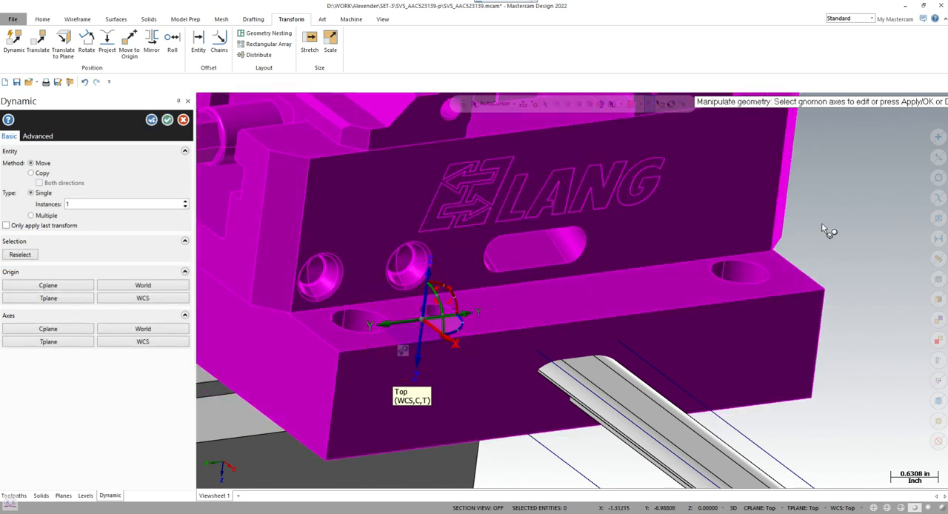
pyautogui.scroll(-5, 825, 233)
pyautogui.moveTo(655, 354); pyautogui.dragTo(635, 363, button='middle')
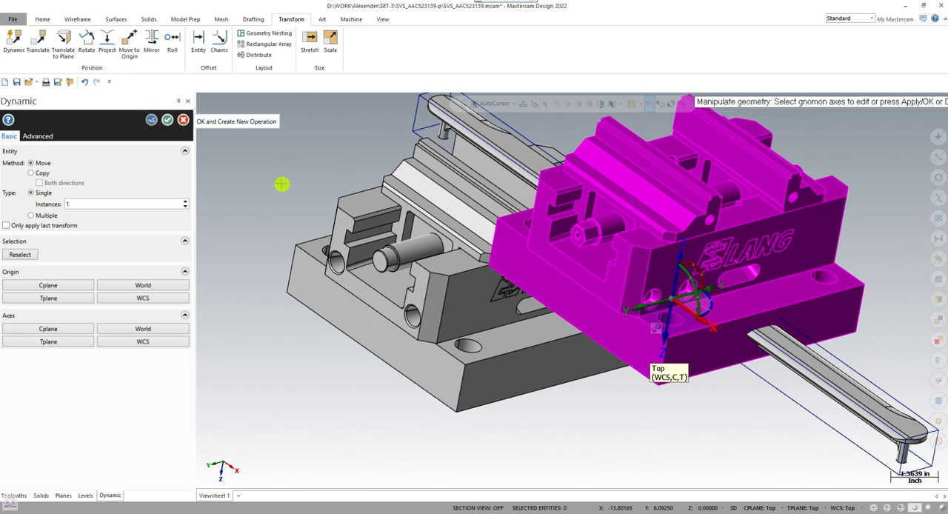
# - Select both jaws, the screw, the body and the base of the second vice for another Dynamic move
pyautogui.scroll(-2, 527, 309)
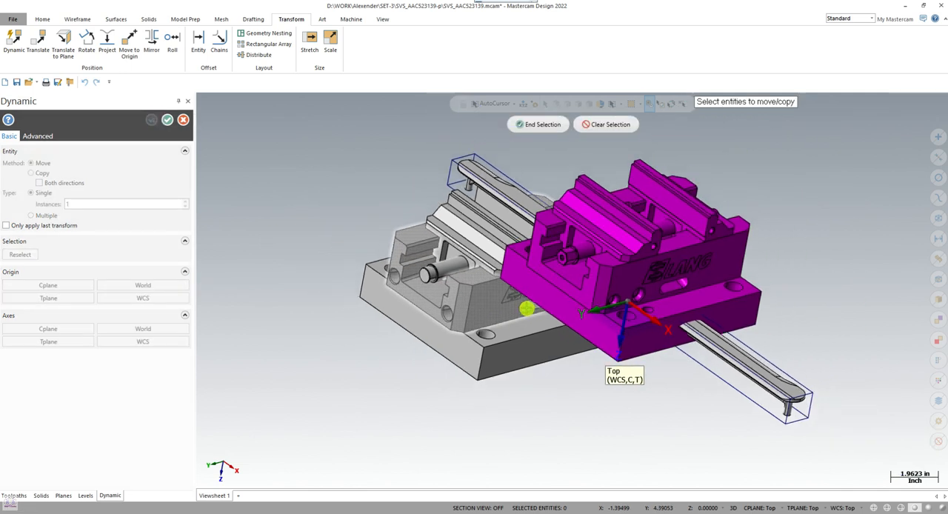
pyautogui.scroll(-2, 527, 309)
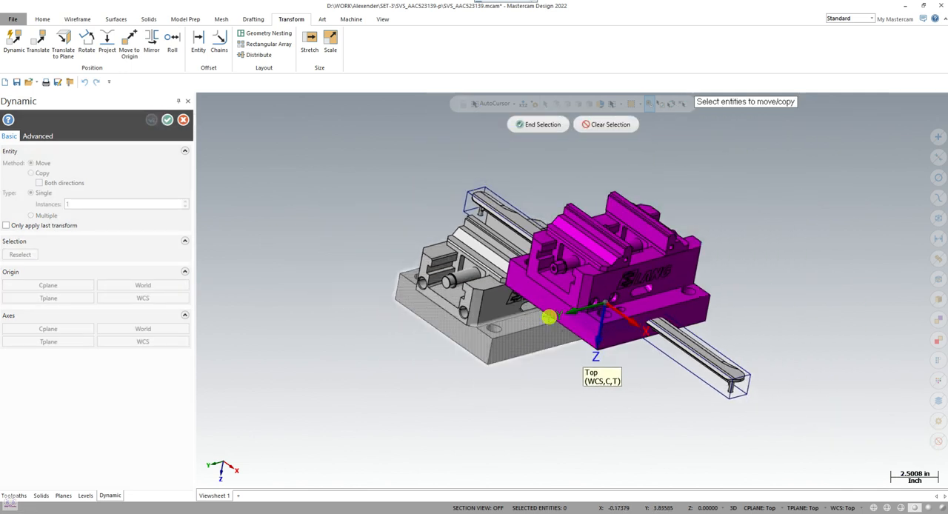
pyautogui.click(654, 245)
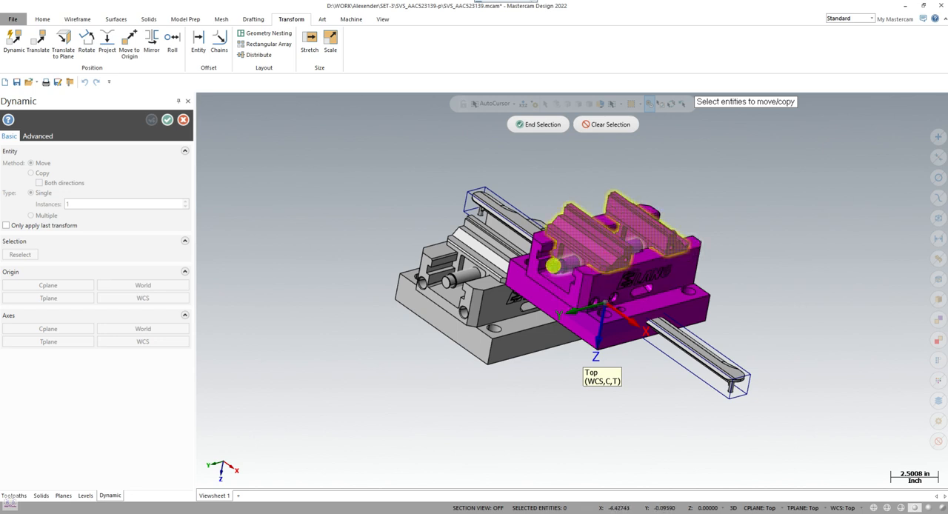
pyautogui.click(580, 278)
pyautogui.click(614, 335)
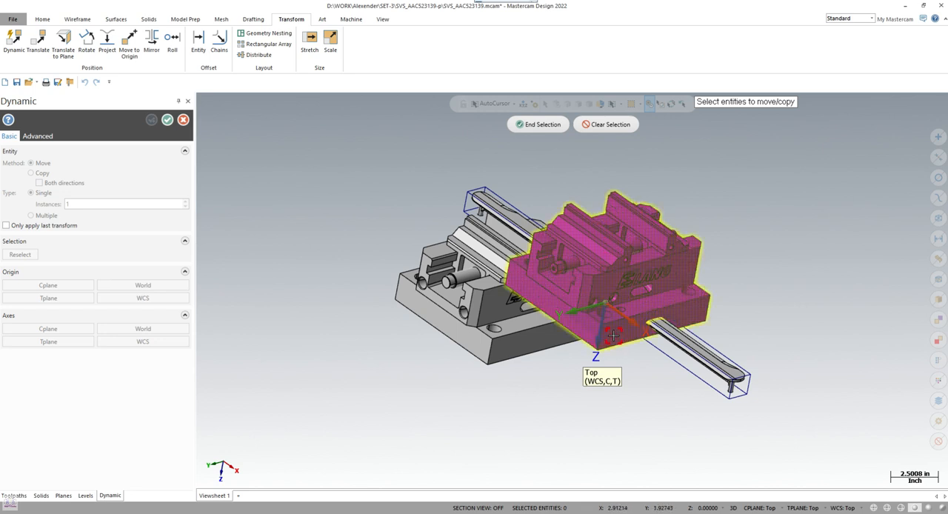
pyautogui.click(539, 124)
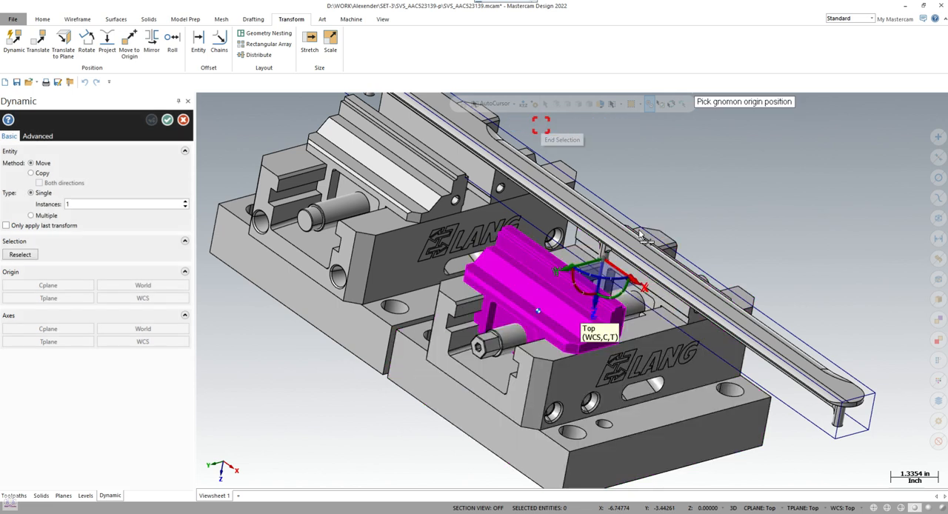
# - Start a Dynamic move of the second vice's front jaw, with the gnomon on its inner end corner, along Y toward the stock
pyautogui.click(542, 124)
pyautogui.moveTo(593, 285); pyautogui.dragTo(586, 277, button='middle')
pyautogui.scroll(3, 593, 326)
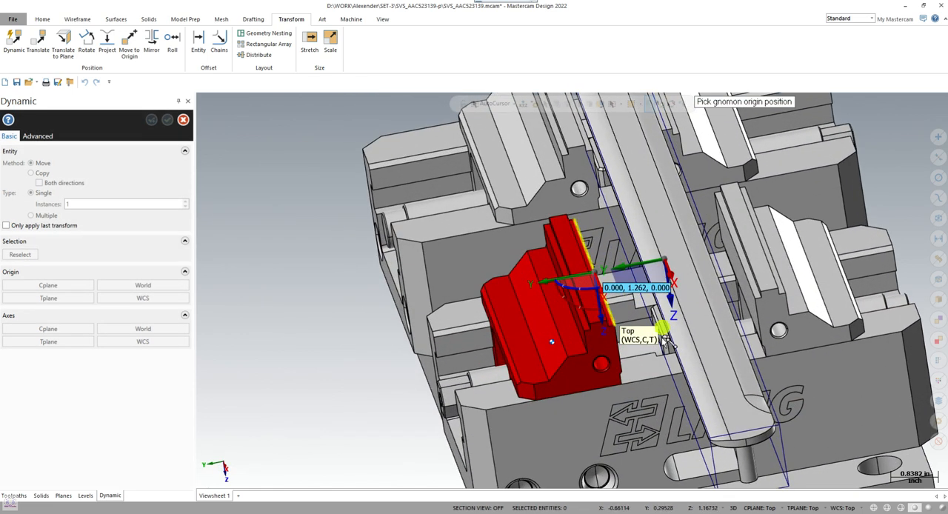
pyautogui.scroll(3, 638, 319)
pyautogui.scroll(2, 670, 320)
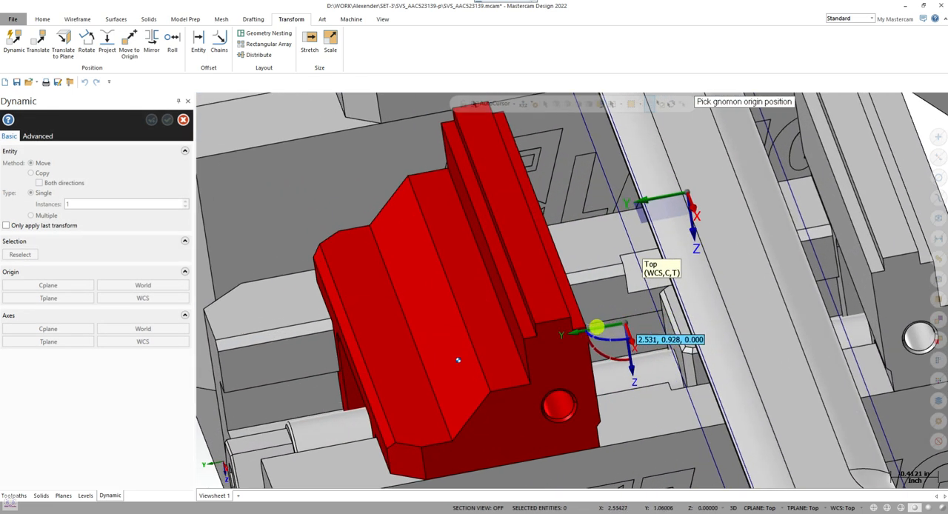
pyautogui.click(571, 320)
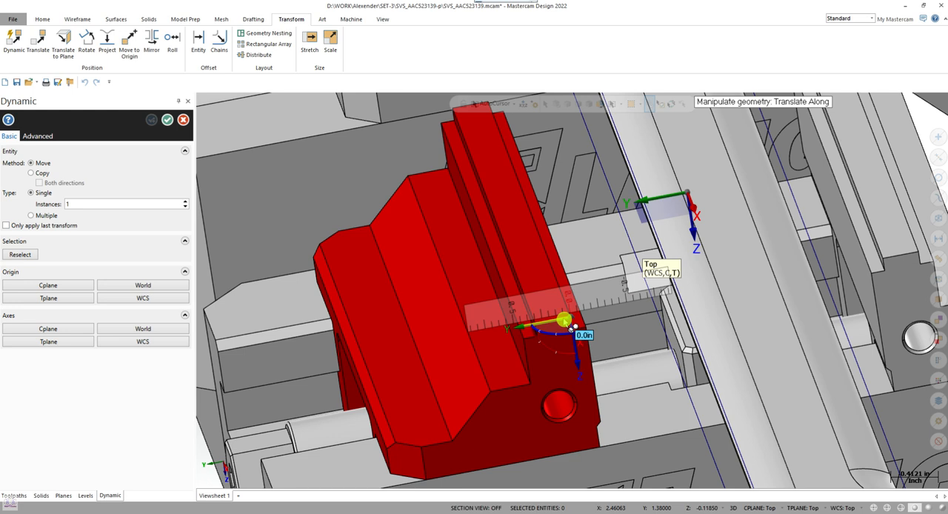
pyautogui.click(564, 321)
# - Slide the whole vice along the X axis toward the far end of the stock, about 7.8 in
pyautogui.scroll(-4, 458, 360)
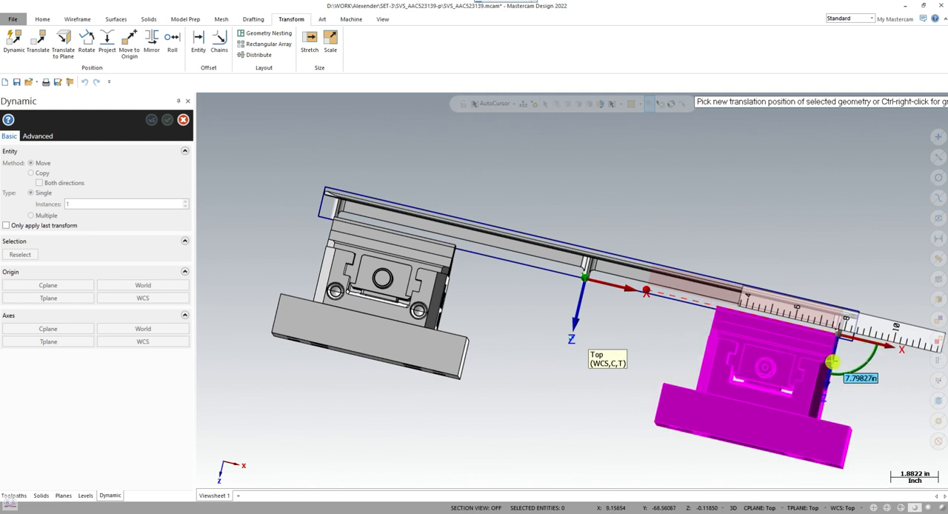
pyautogui.click(833, 362)
pyautogui.moveTo(519, 328); pyautogui.dragTo(547, 379, button='middle')
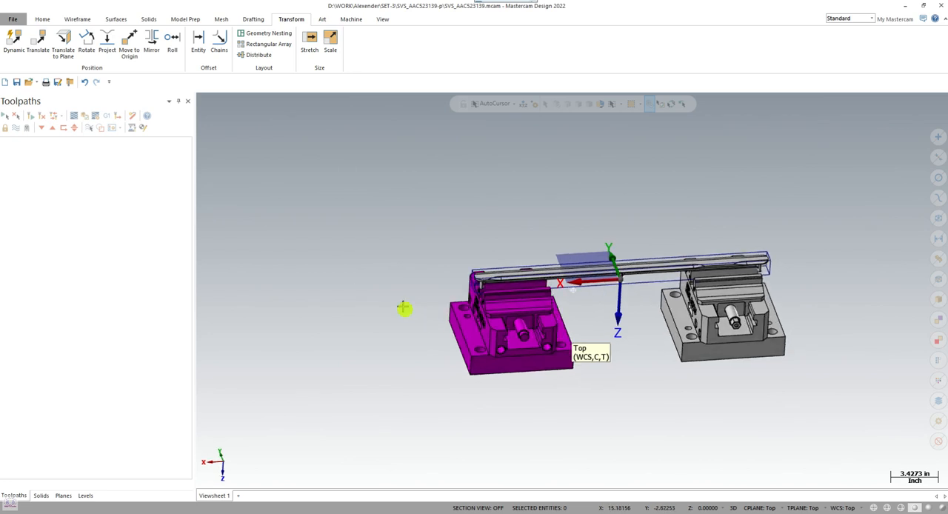
# - Start a new plane centred above the part at Z -1.2, with its Z axis pointing up away from the vices
pyautogui.moveTo(404, 308); pyautogui.dragTo(442, 298, button='middle')
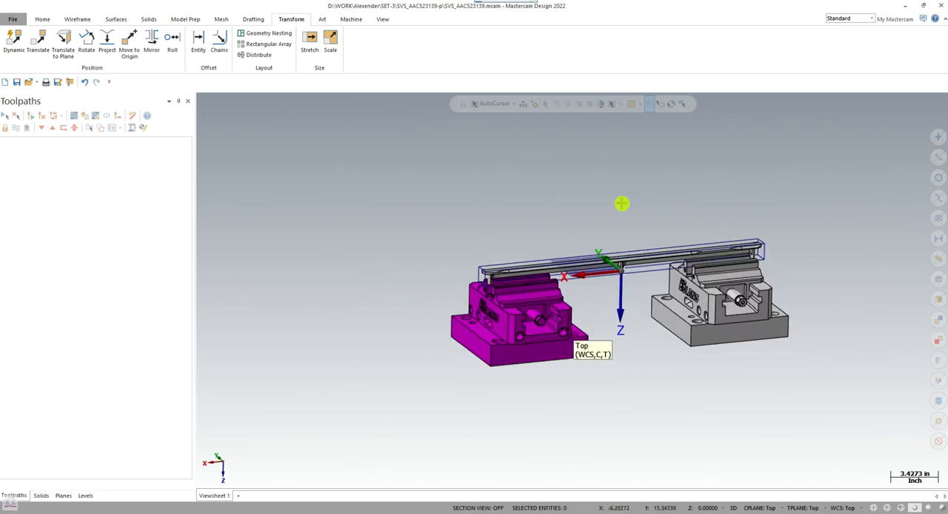
pyautogui.scroll(2, 623, 204)
pyautogui.moveTo(584, 214); pyautogui.dragTo(603, 241, button='middle')
pyautogui.scroll(2, 587, 212)
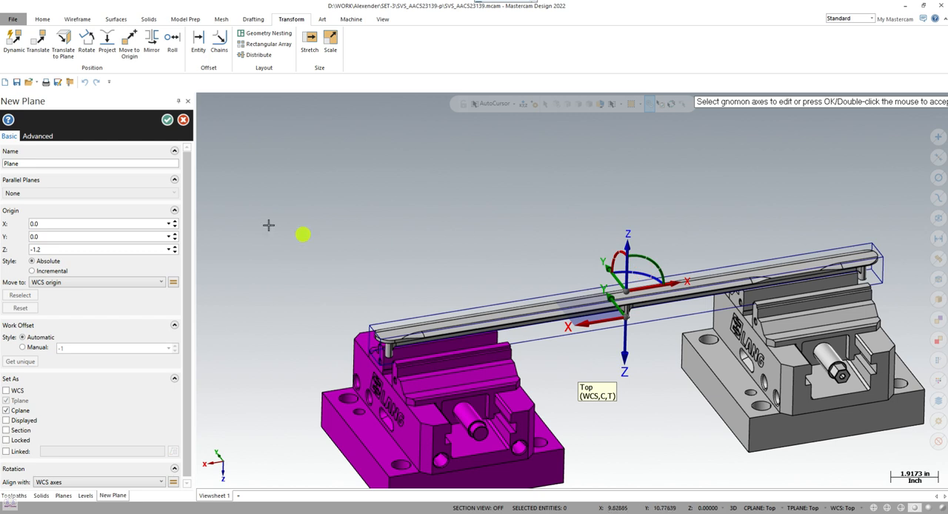
# - Name the new plane WCS-SETUP-1, set it as the WCS and accept it
pyautogui.click(40, 163)
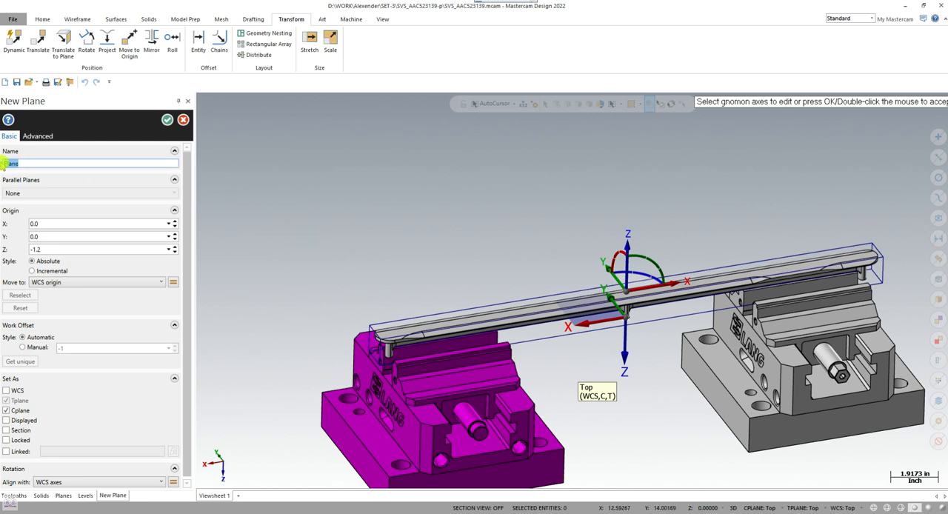
pyautogui.write('w')
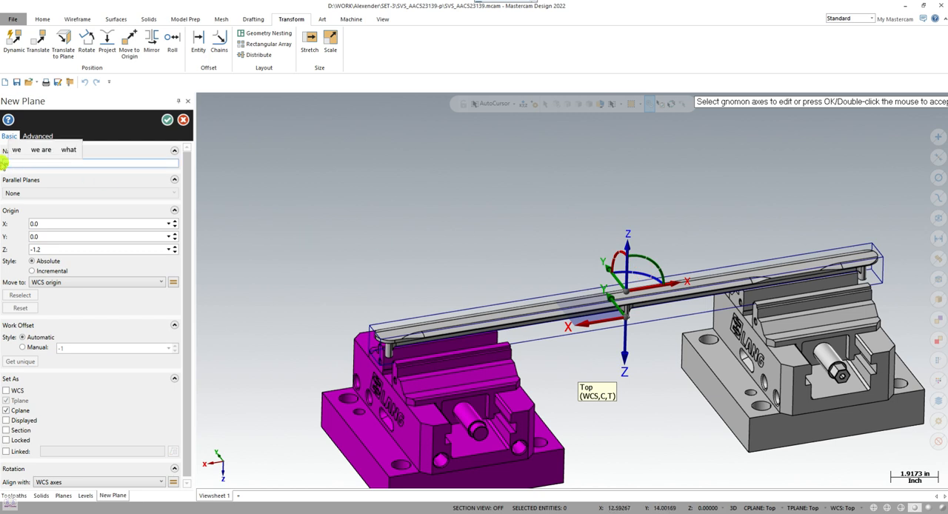
pyautogui.press('BackSpace')
pyautogui.write('WCS')
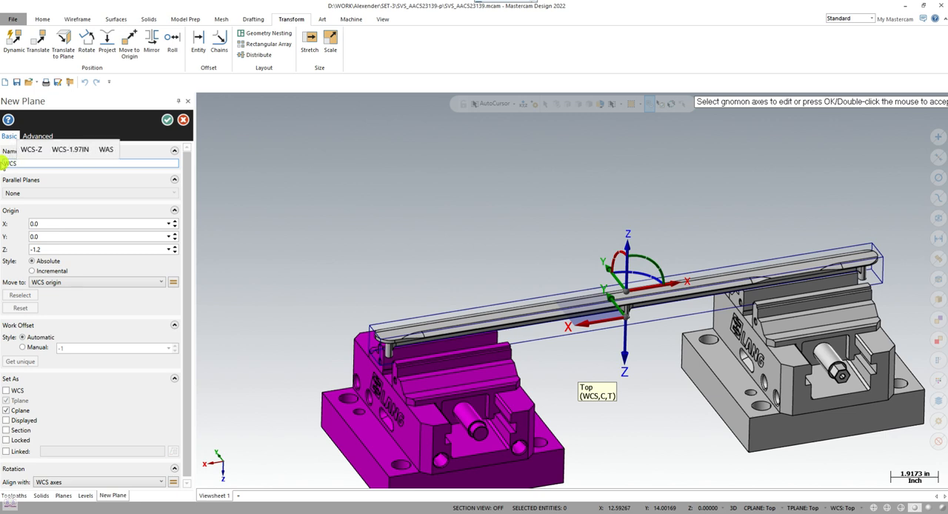
pyautogui.write('-SET')
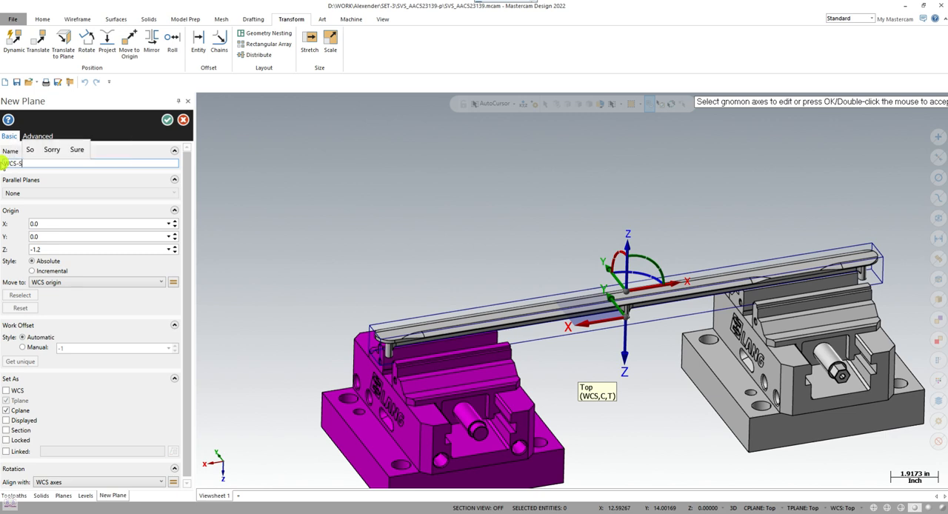
pyautogui.write('UP')
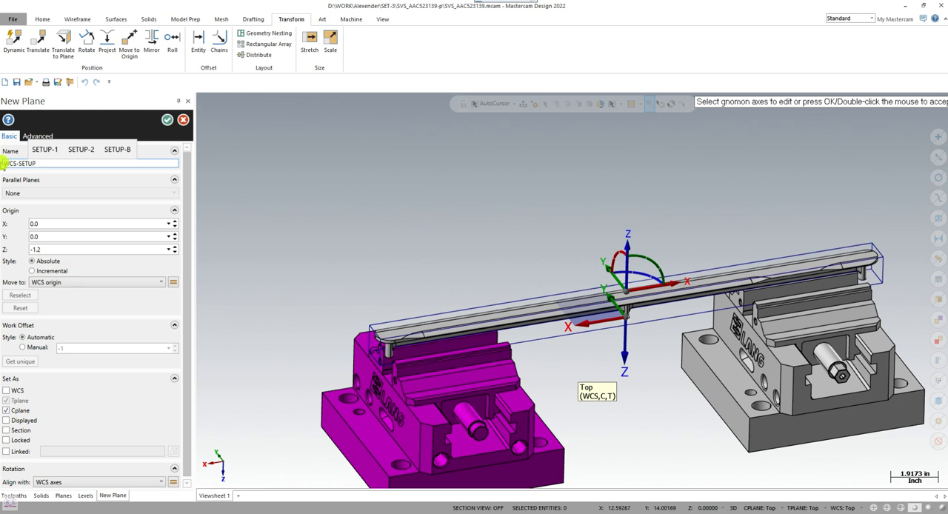
pyautogui.write('-1')
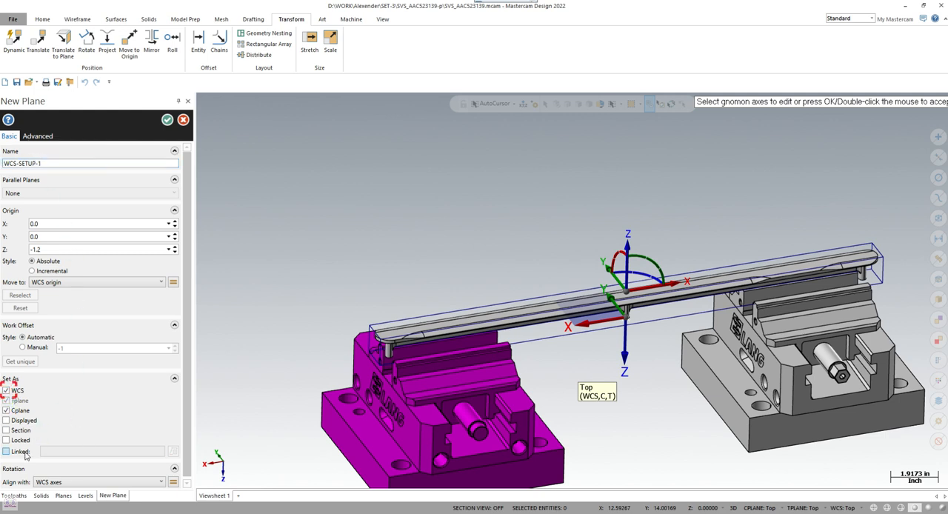
pyautogui.click(168, 120)
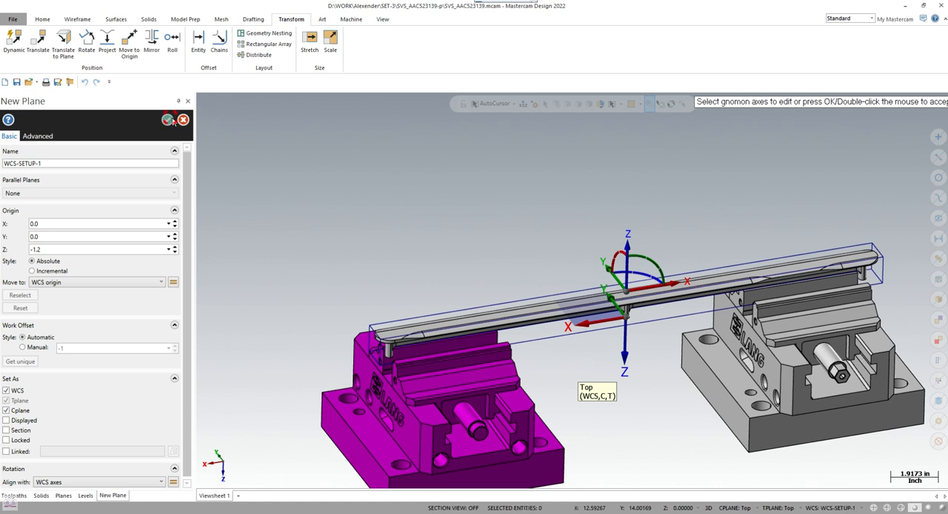
# - Save the part file and clear the transform colours from the moved vice
pyautogui.scroll(-1, 434, 229)
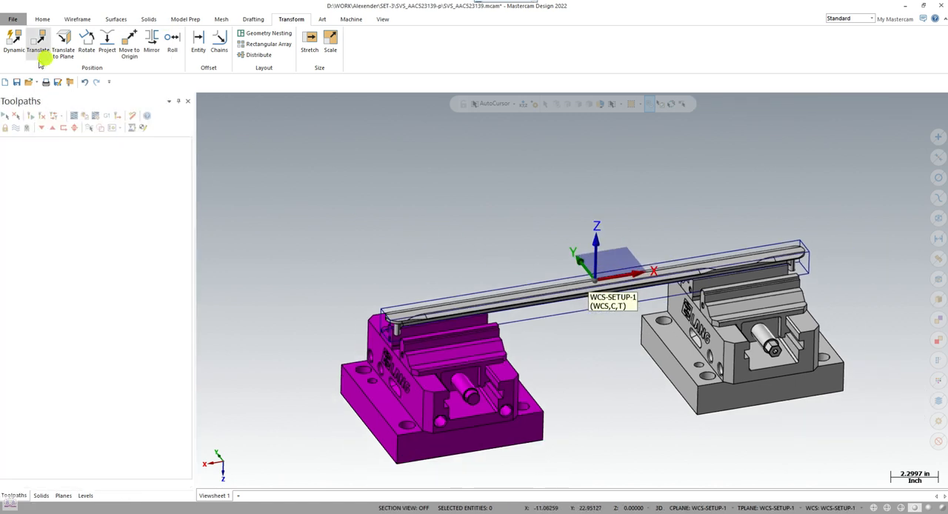
pyautogui.click(16, 81)
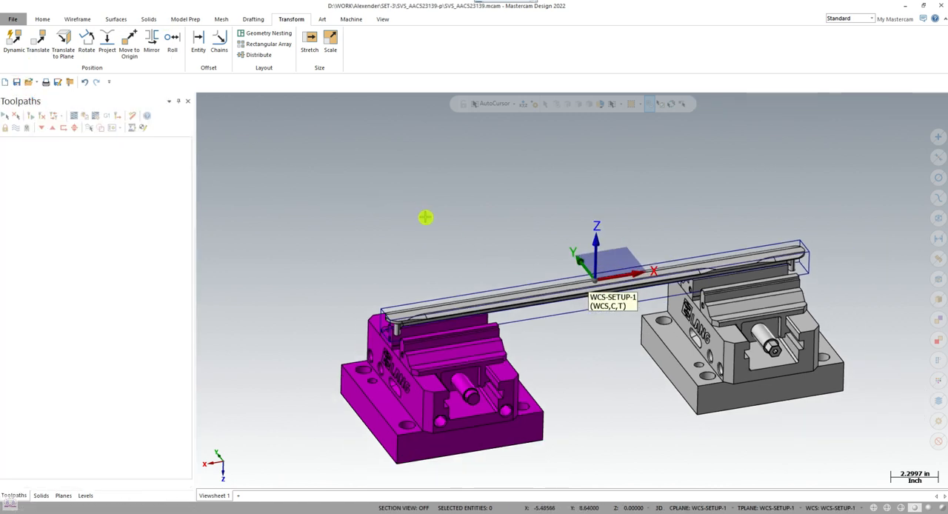
pyautogui.rightClick(346, 201)
pyautogui.click(378, 218)
pyautogui.scroll(-1, 370, 195)
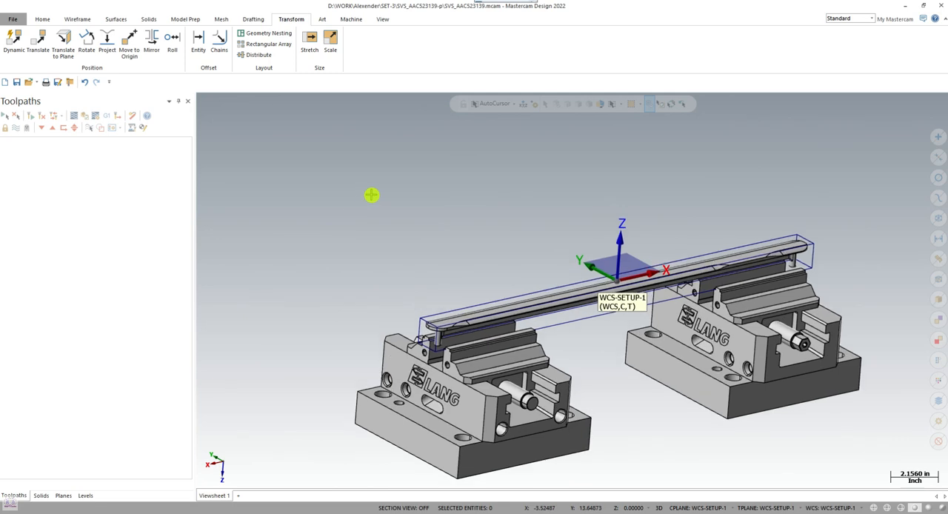
pyautogui.scroll(-2, 312, 238)
pyautogui.moveTo(313, 239); pyautogui.dragTo(304, 227, button='middle')
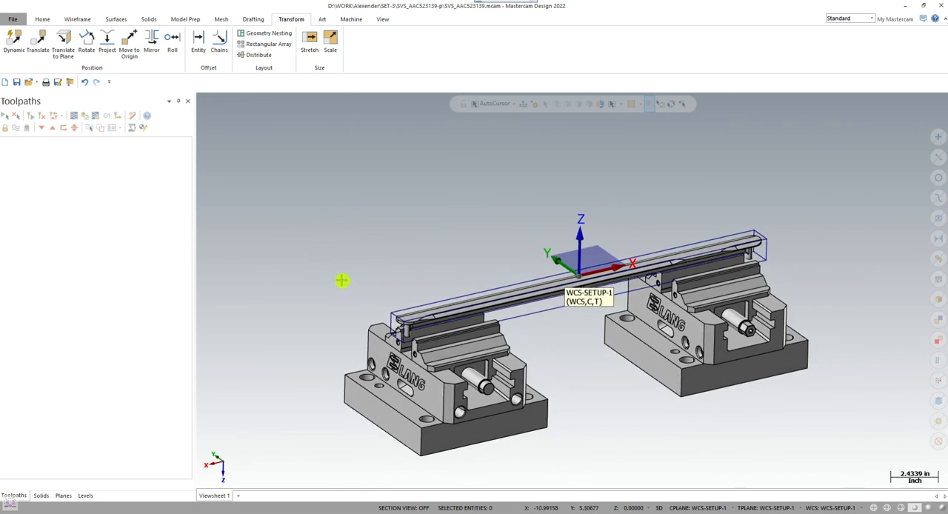
pyautogui.moveTo(480, 4)
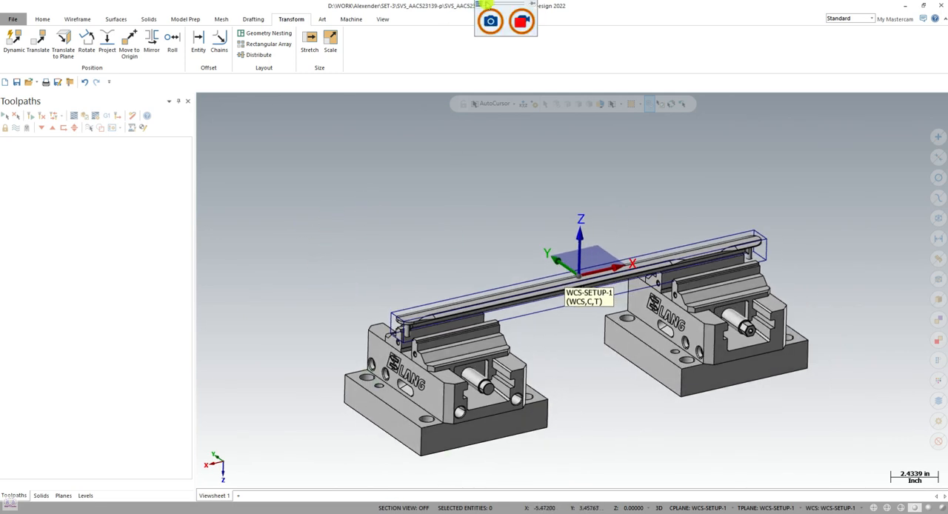